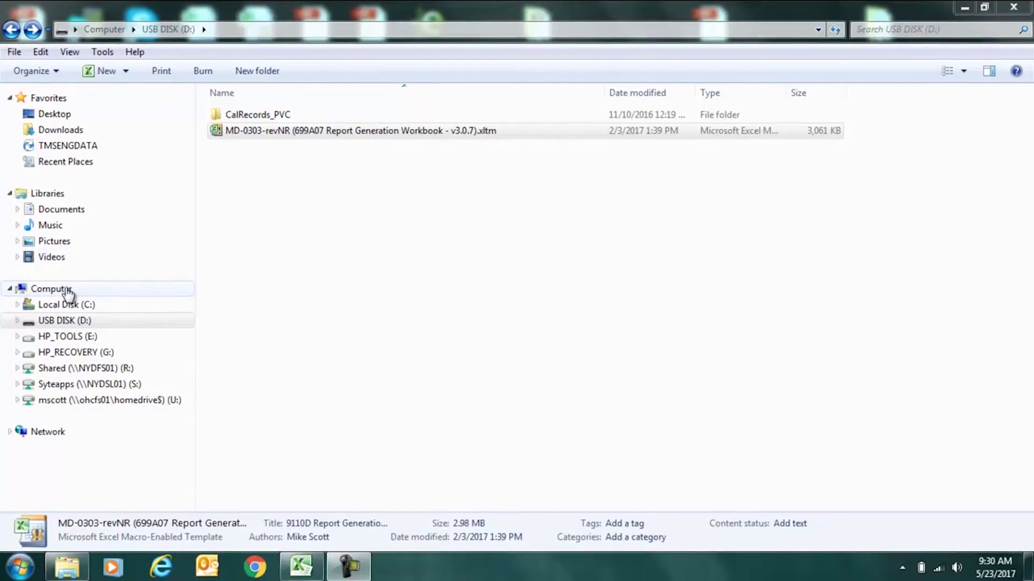
Check the calibration CSV files in CalRecords_PVC\17May2017_165247 on the USB disk.
click(61, 321)
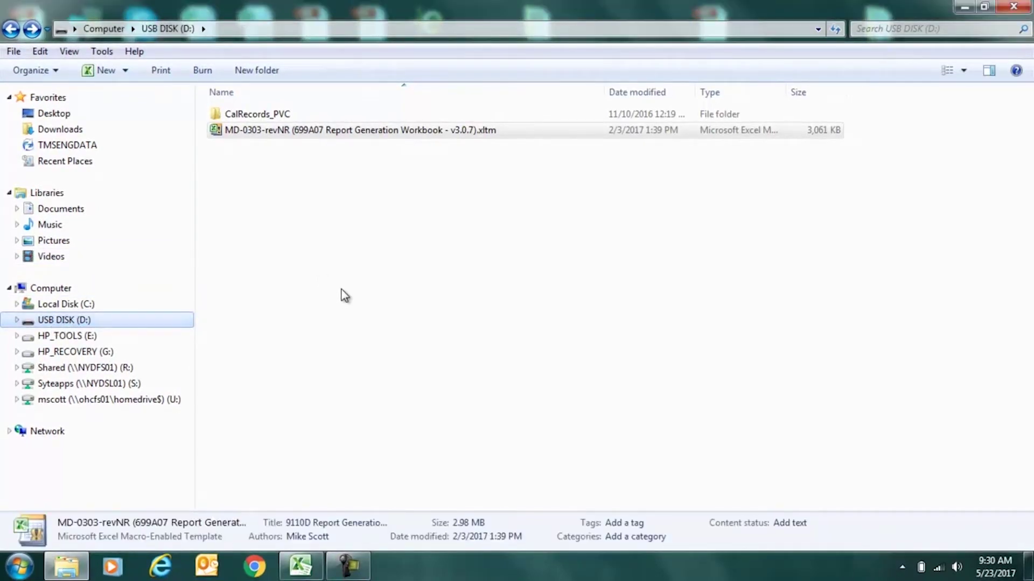
click(274, 130)
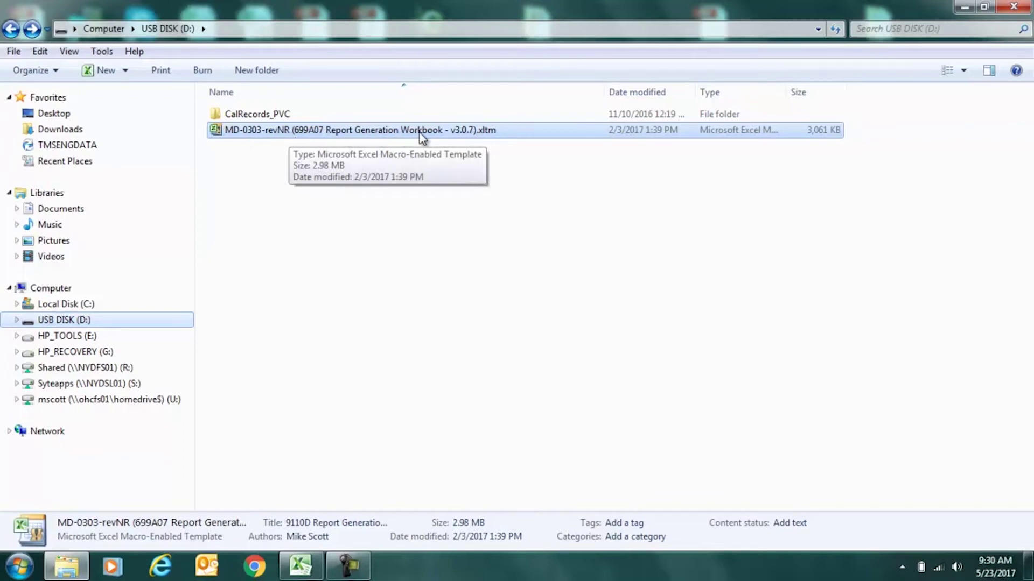
double_click(244, 115)
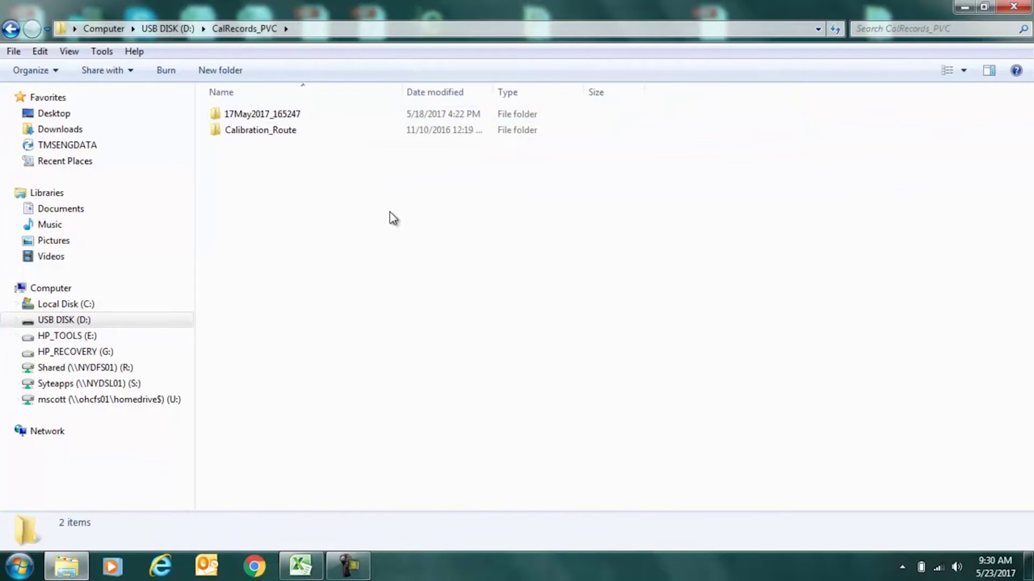
double_click(279, 114)
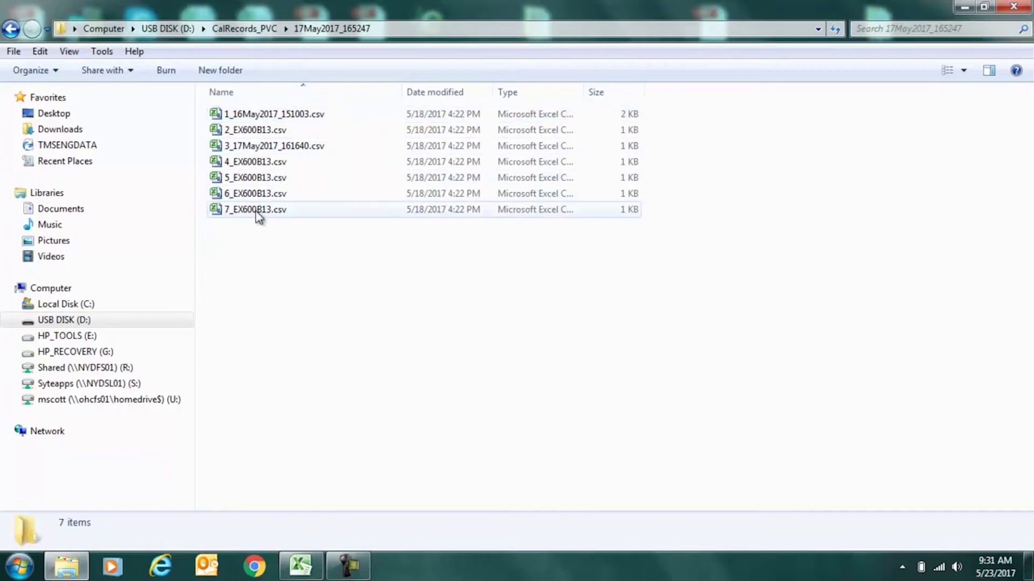
click(10, 29)
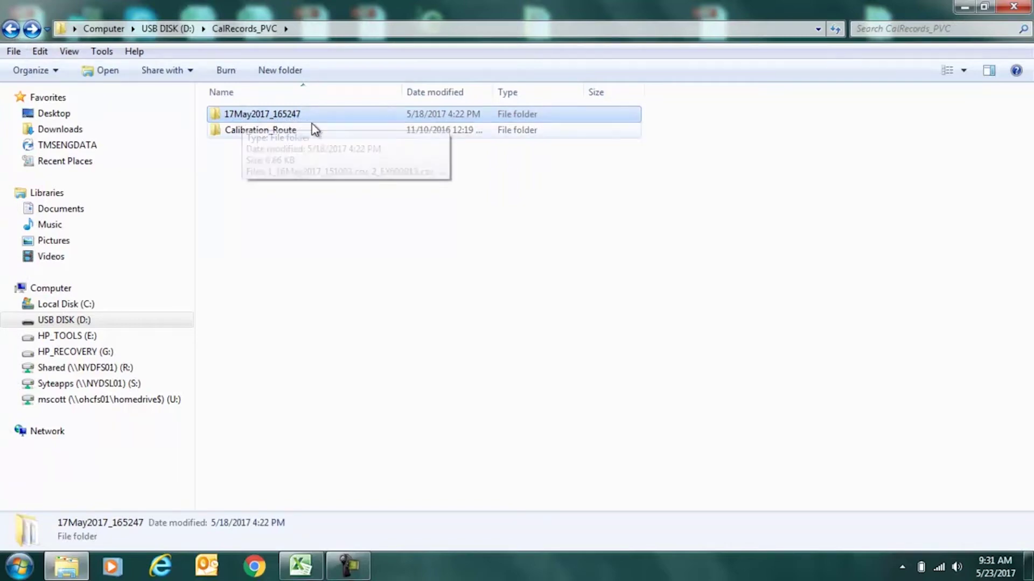
click(11, 28)
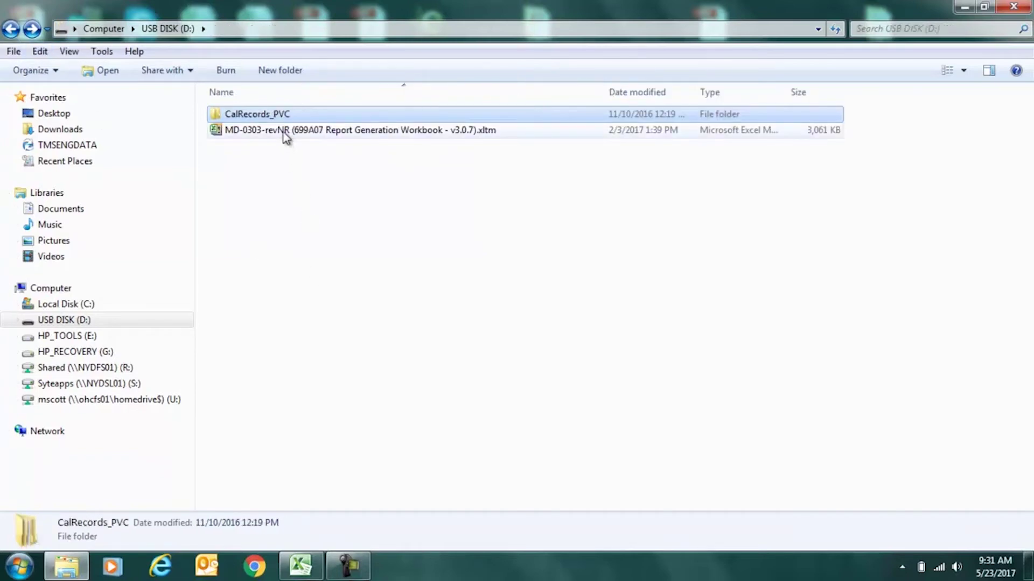
Start a new workbook from the MD-0303 report generation template on D:.
double_click(265, 116)
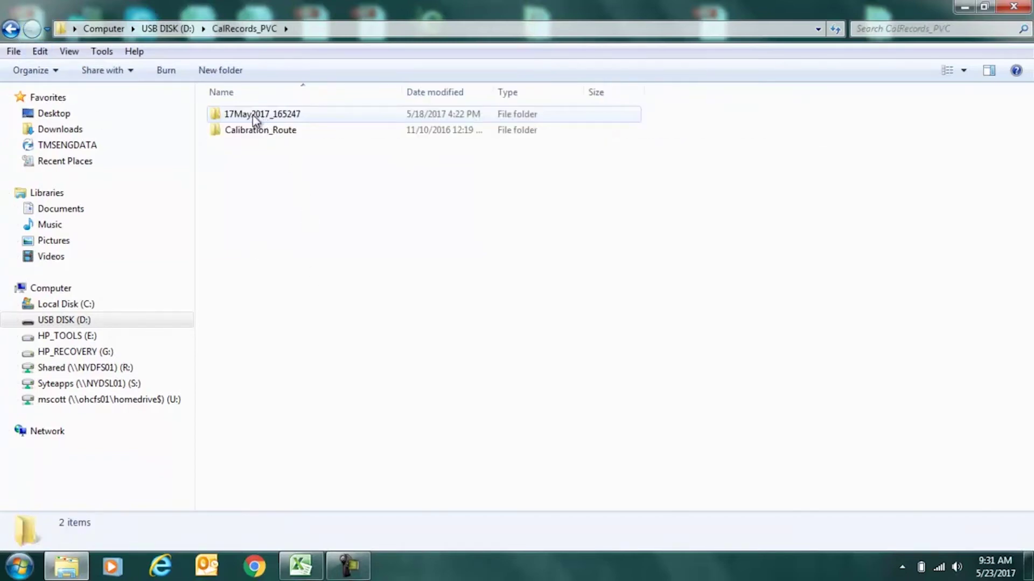
click(10, 29)
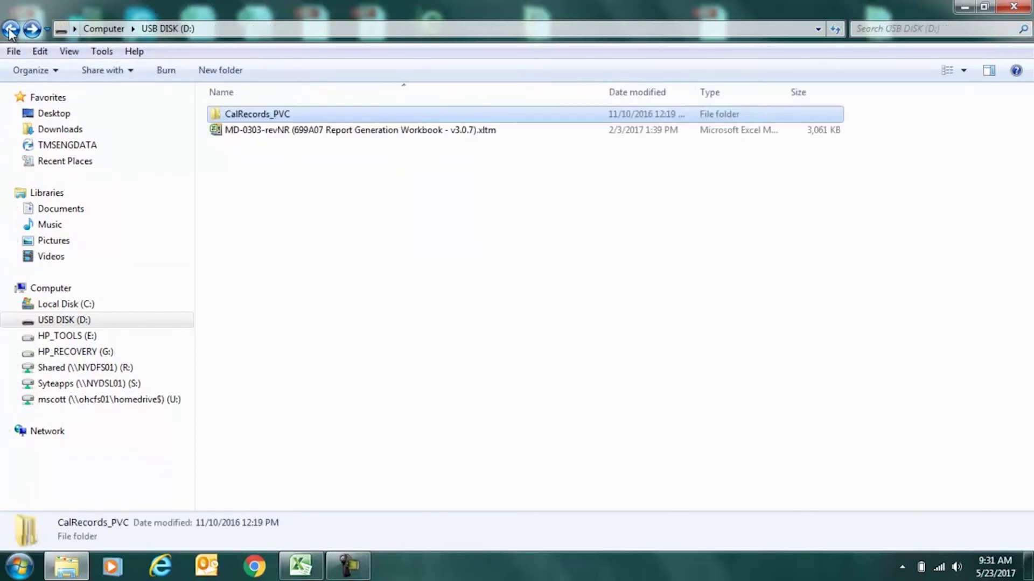
double_click(309, 131)
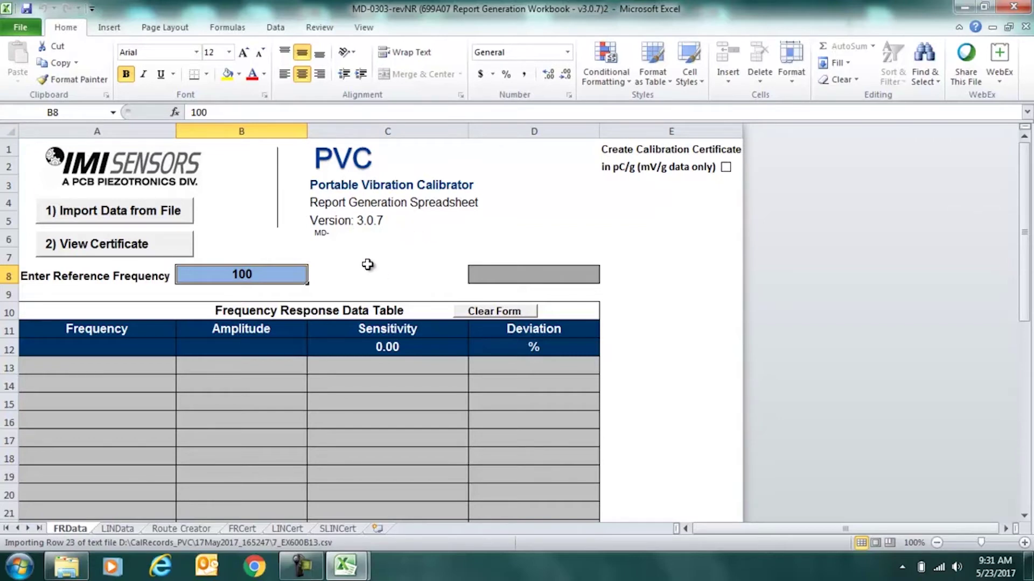
Import 7_EX600B13.csv into the Frequency Response Data Table.
click(110, 214)
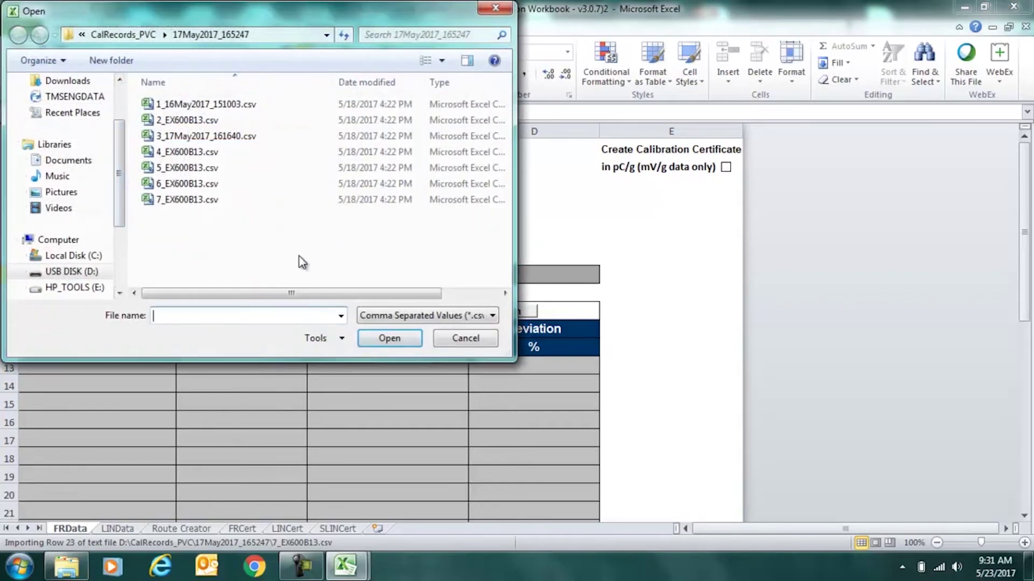
double_click(178, 200)
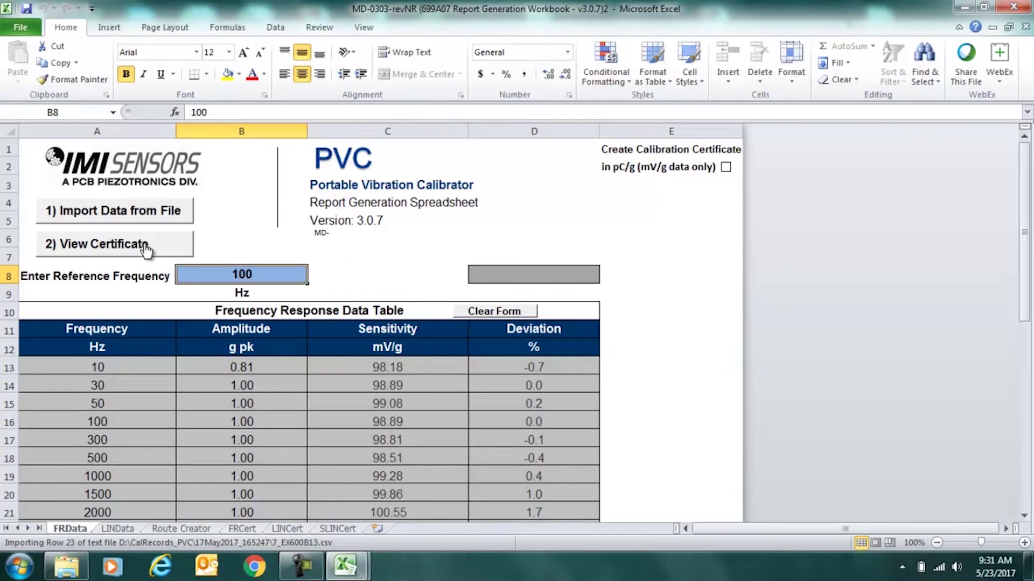
Show the FRCert sheet and review the EX600B13 certificate, deviation plot and data table.
click(107, 250)
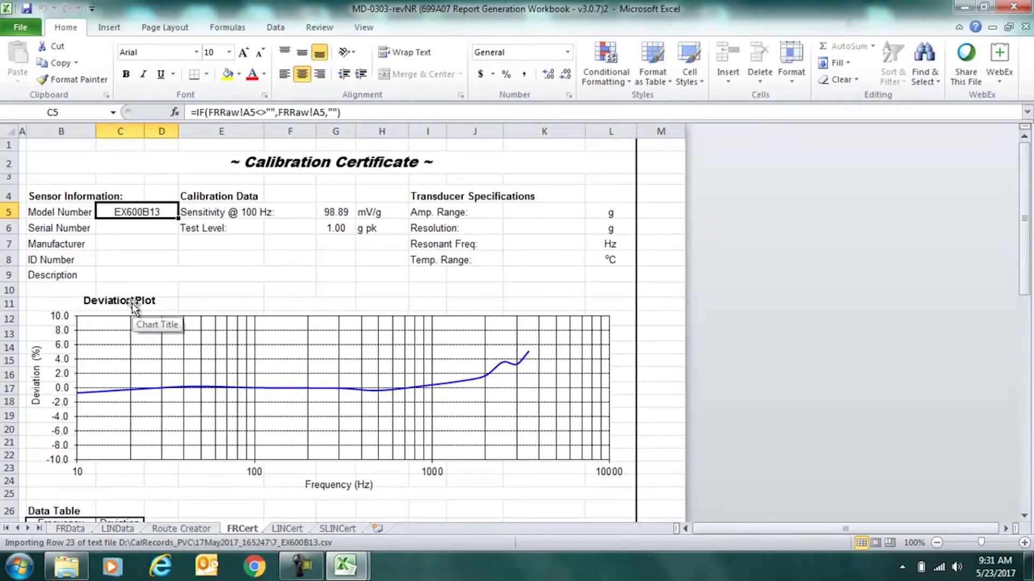
mouse_move(35, 379)
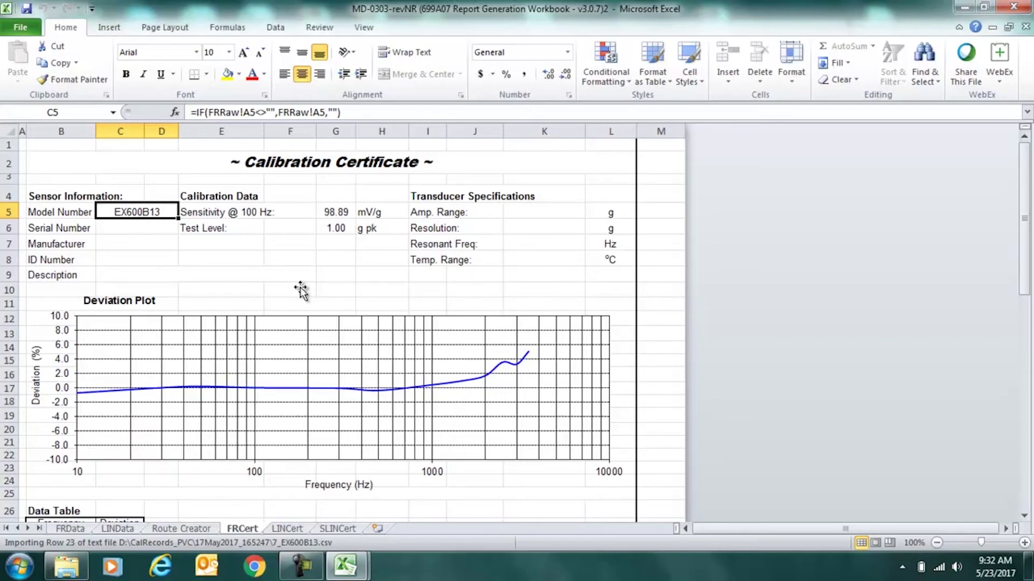
scroll(243, 267, down, 7)
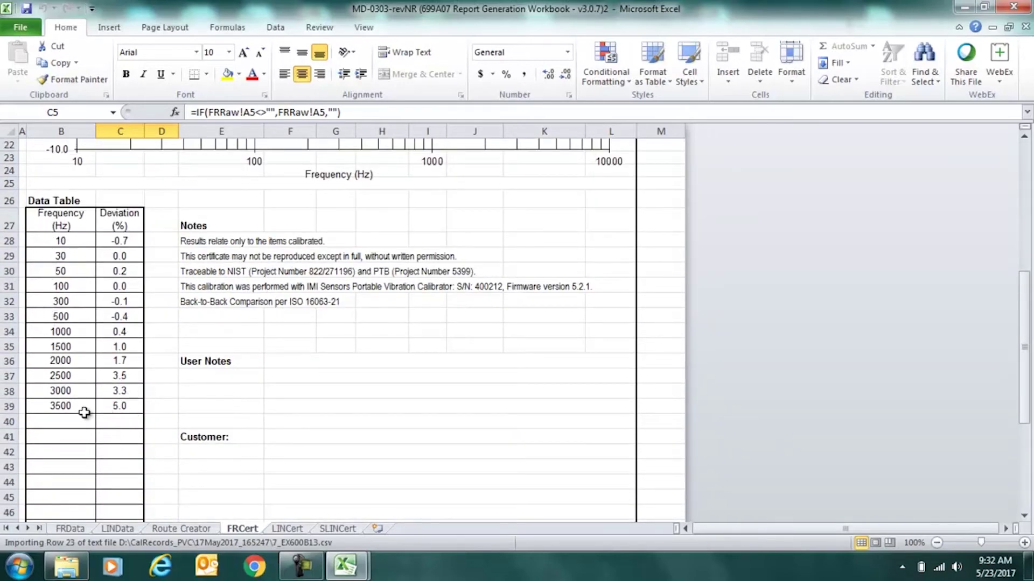
scroll(365, 318, up, 7)
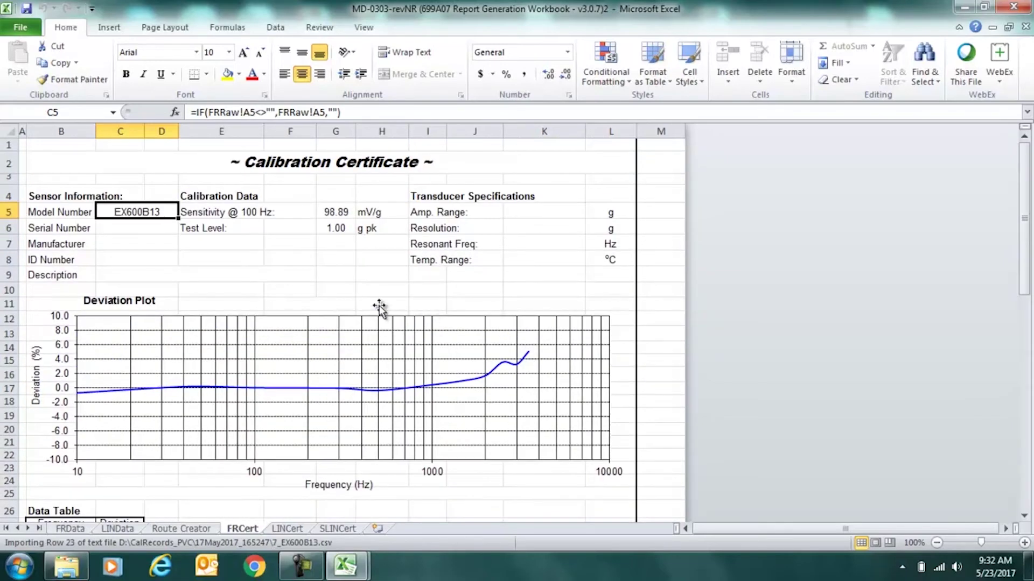
scroll(134, 282, down, 1)
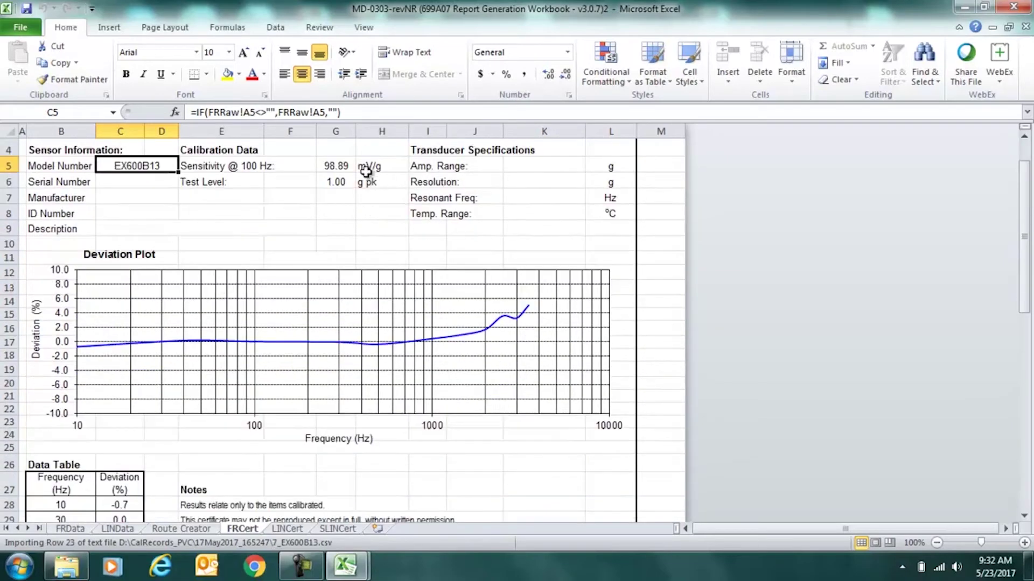
scroll(291, 358, down, 5)
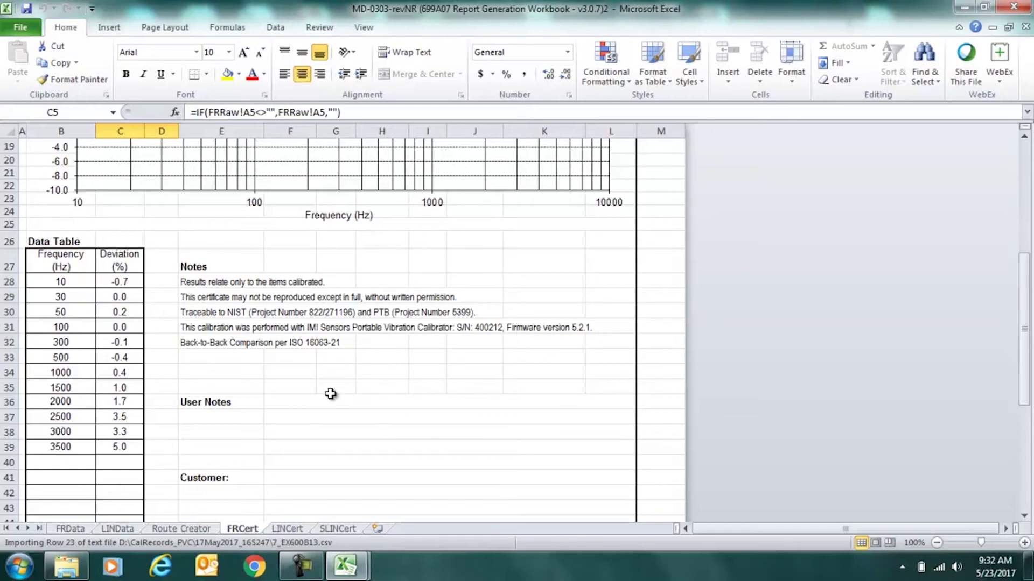
scroll(395, 359, up, 6)
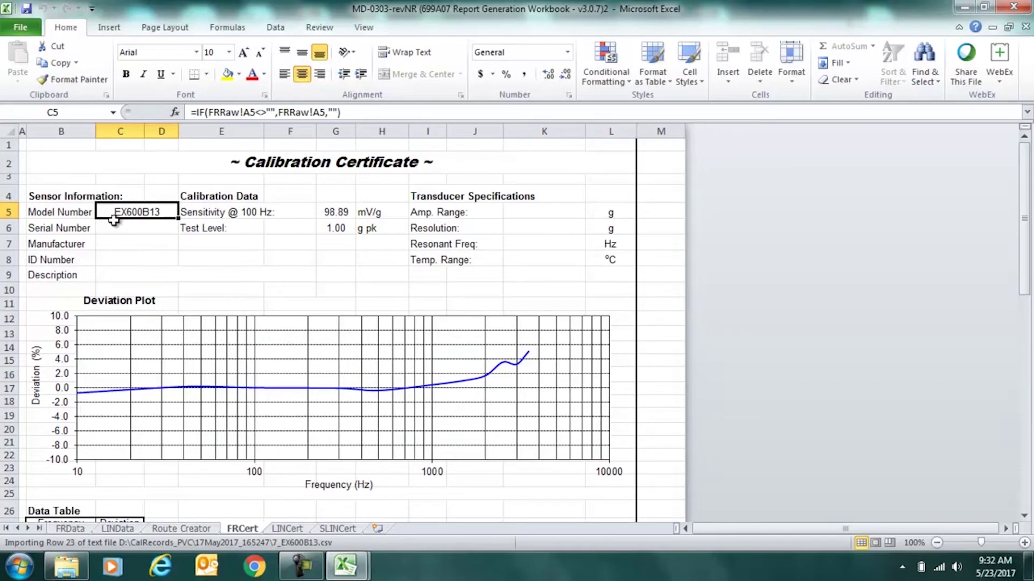
scroll(138, 235, down, 4)
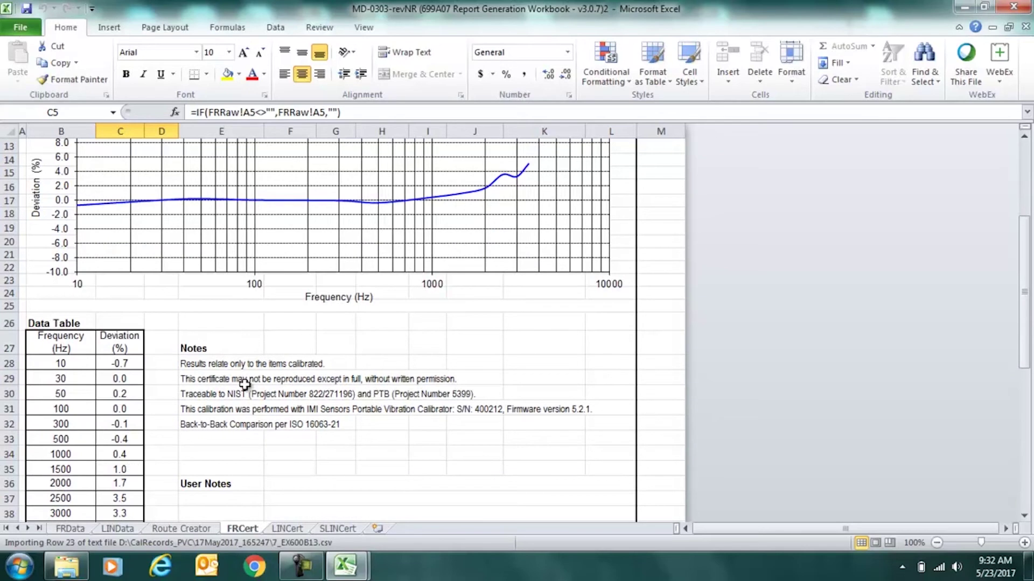
scroll(279, 365, up, 4)
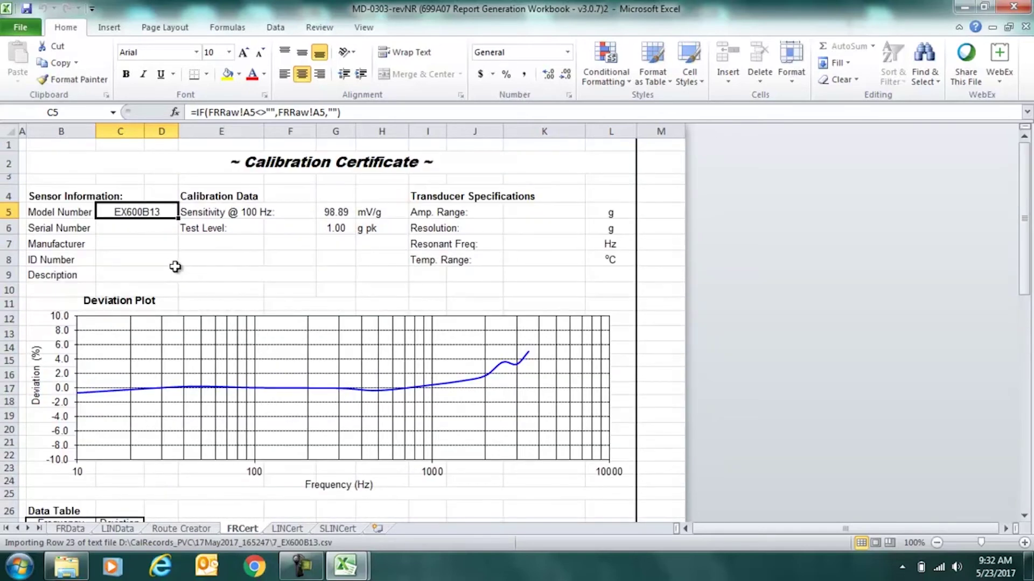
scroll(185, 351, down, 4)
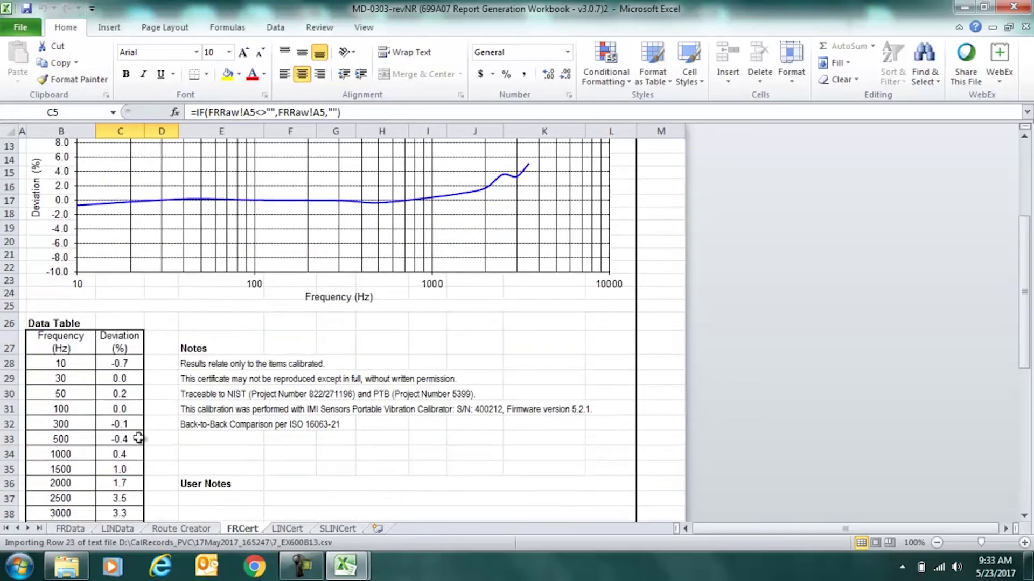
scroll(487, 431, up, 4)
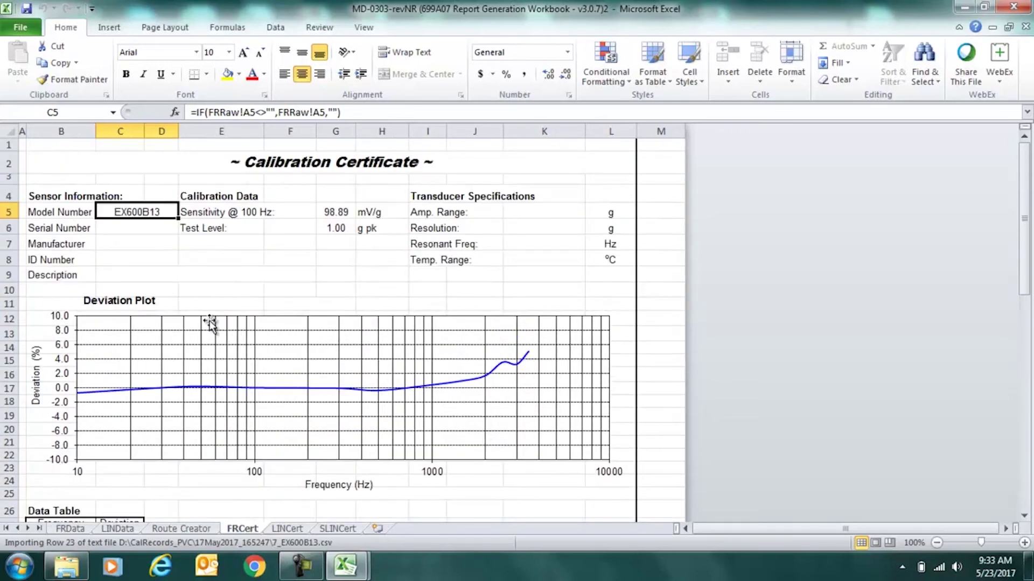
Enter serial number 12345 in C6 and manufacturer PCB in C7.
click(134, 228)
text(12)
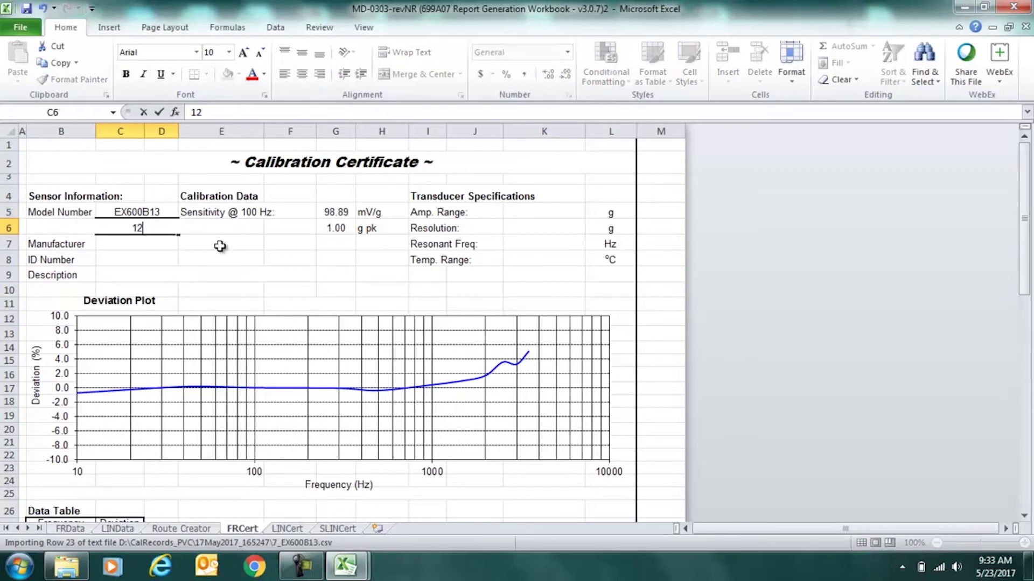
text(345)
key(Return)
text(PCB)
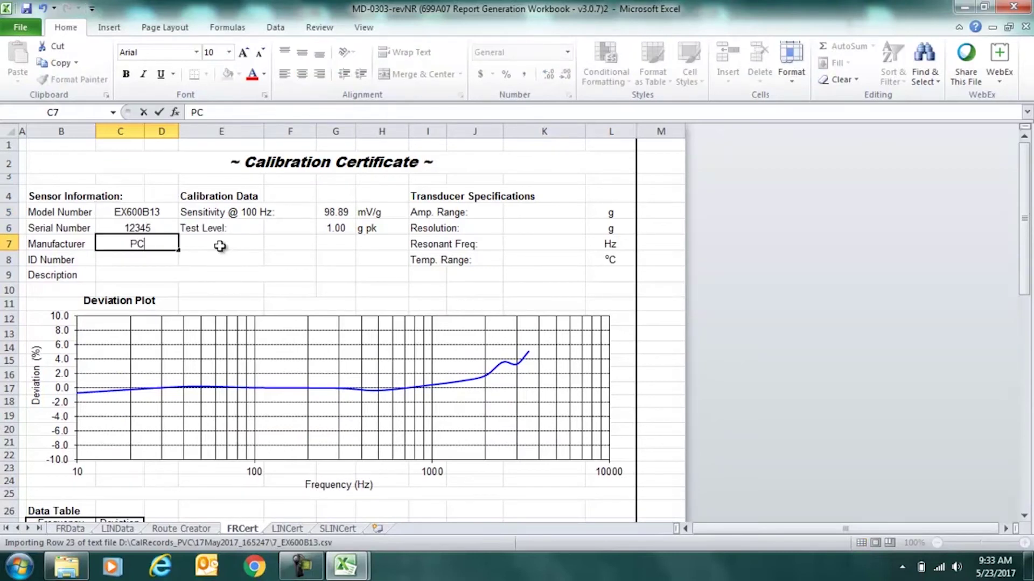
key(Return)
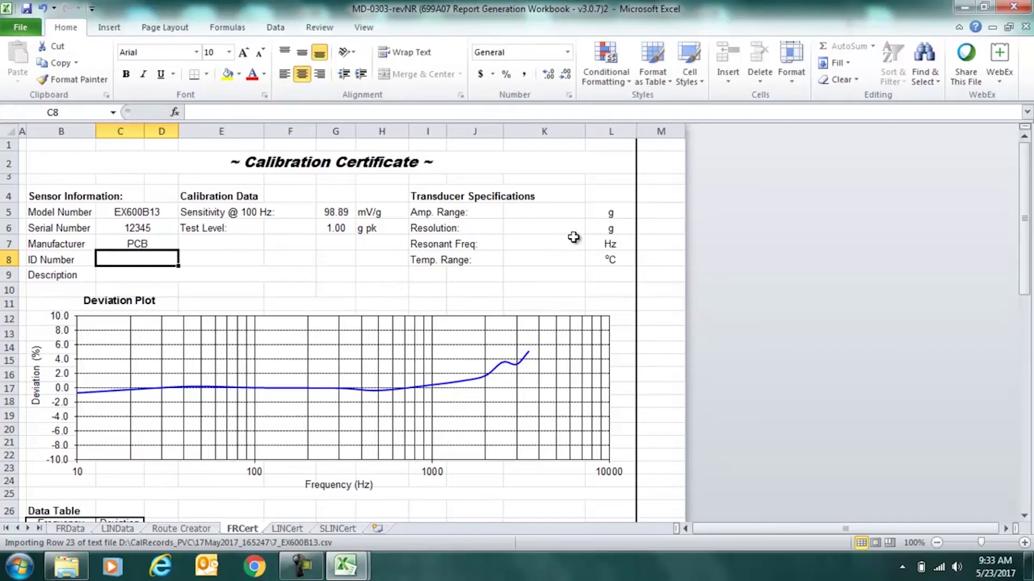
scroll(557, 271, down, 1)
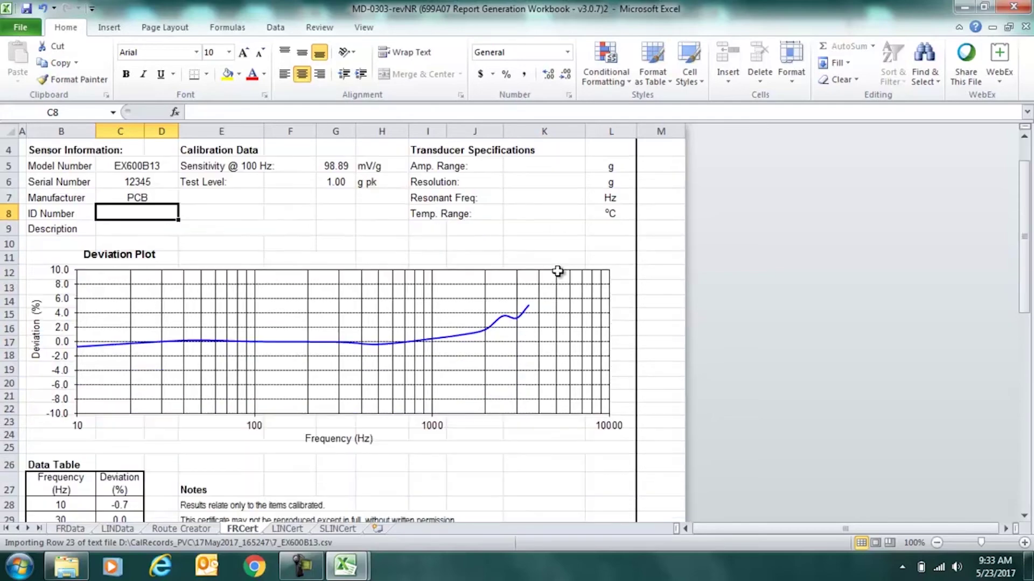
scroll(557, 271, down, 4)
scroll(553, 275, up, 5)
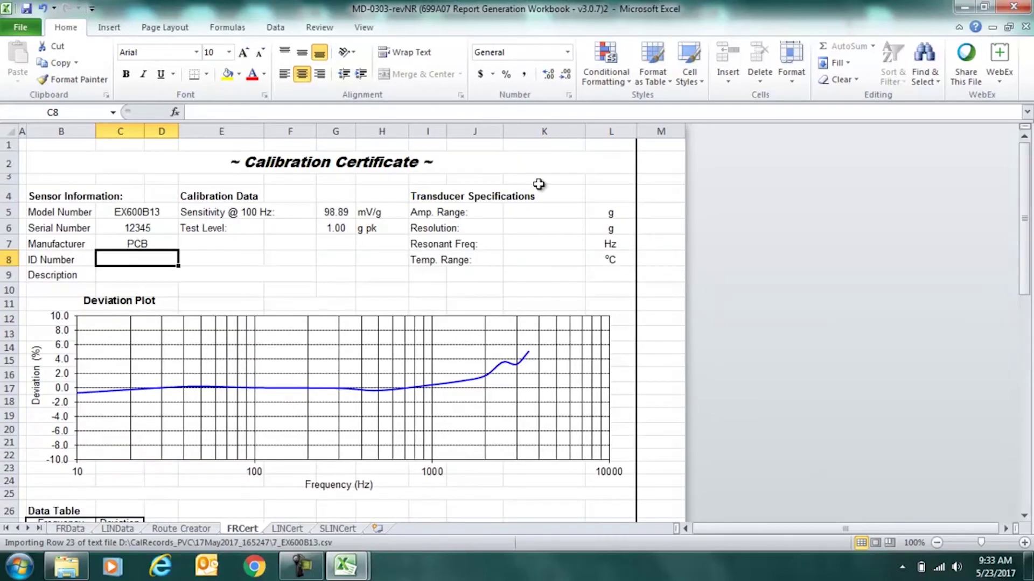
scroll(539, 276, down, 11)
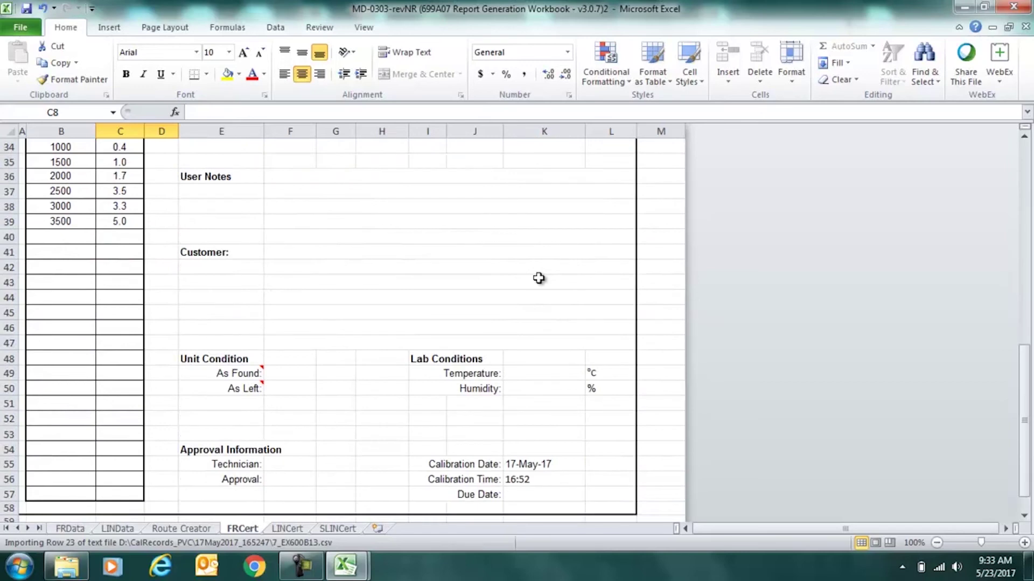
click(275, 178)
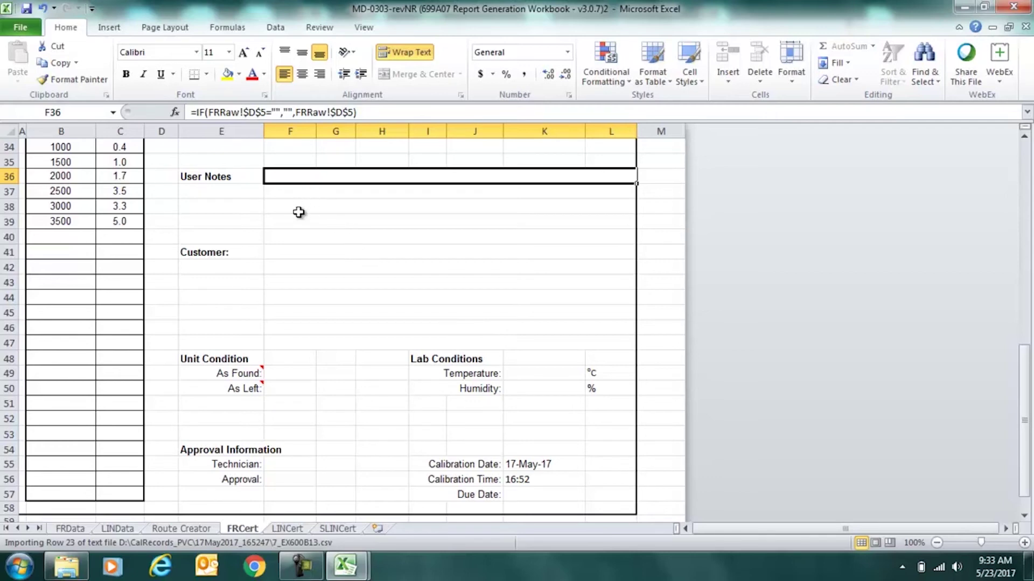
click(281, 251)
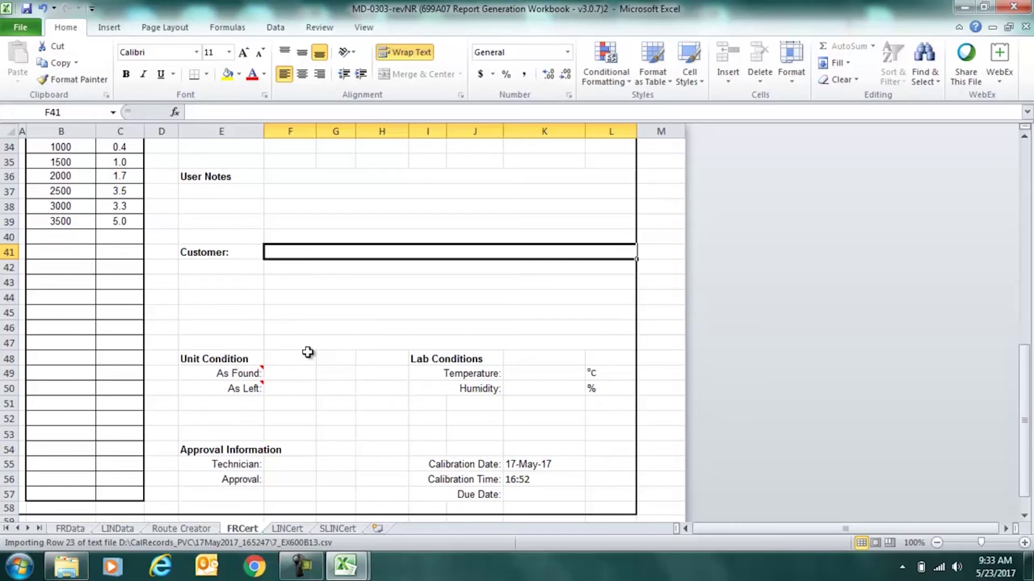
scroll(330, 353, down, 3)
scroll(365, 353, up, 2)
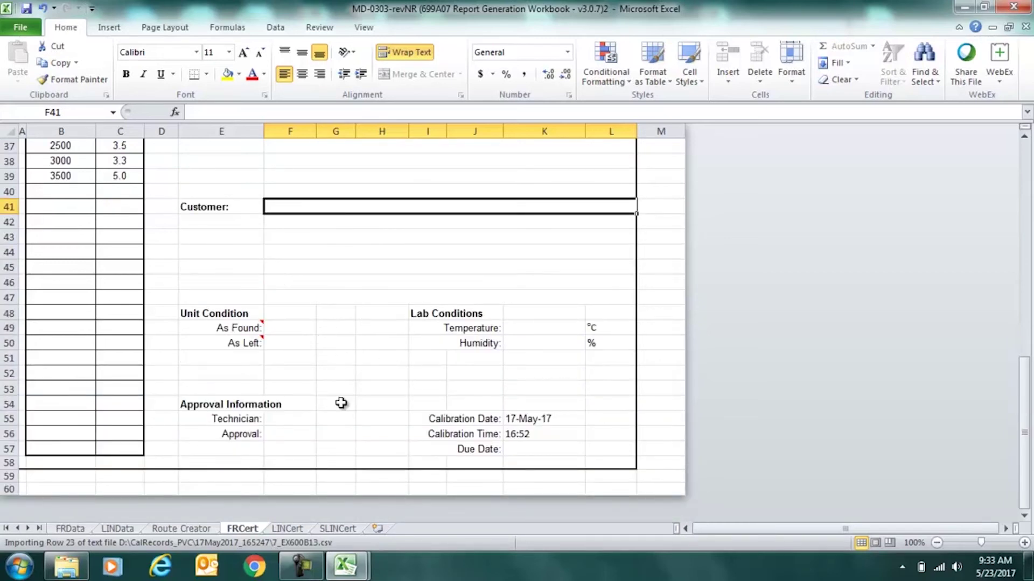
Set both As Found and As Left conditions to In tolerance.
click(286, 332)
text(In)
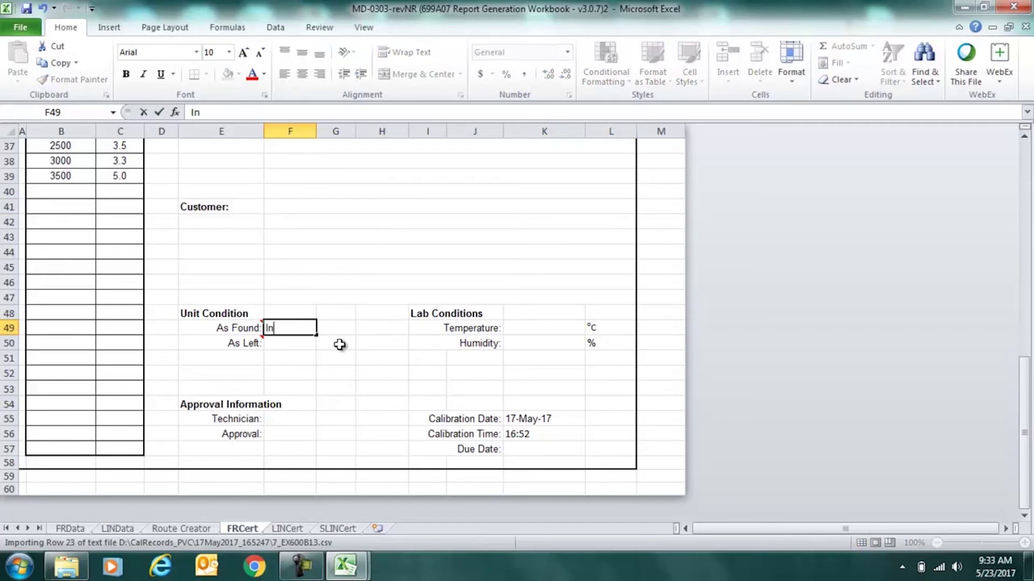
text( tolerance)
key(Return)
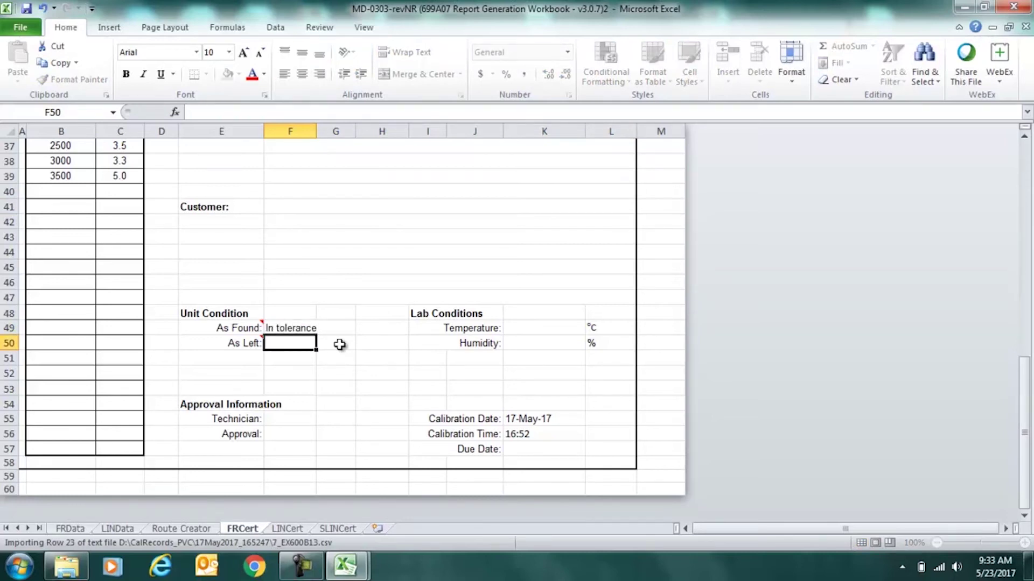
text(I)
key(Return)
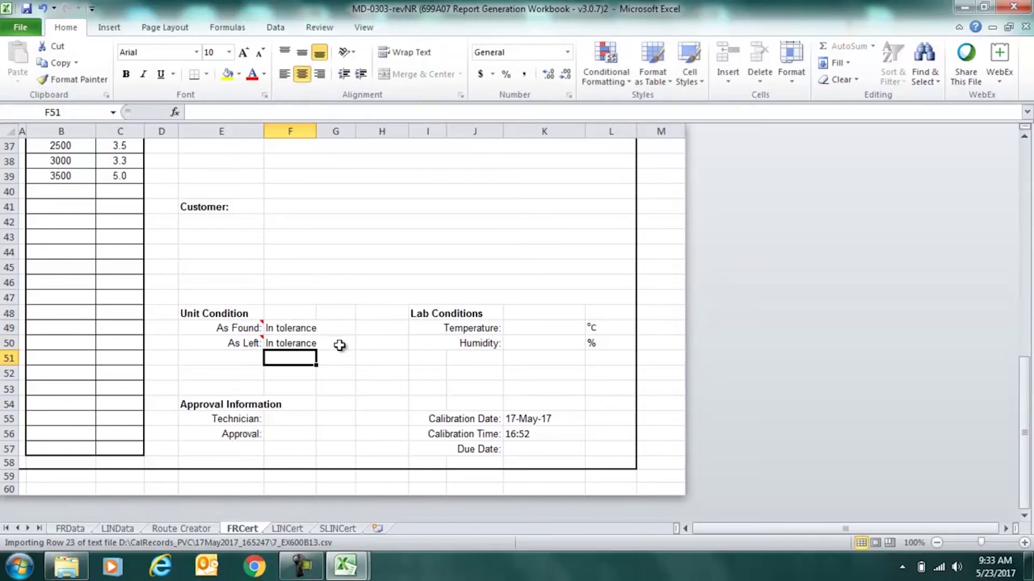
Enter the technician's name in both the Technician and Approval fields.
click(284, 418)
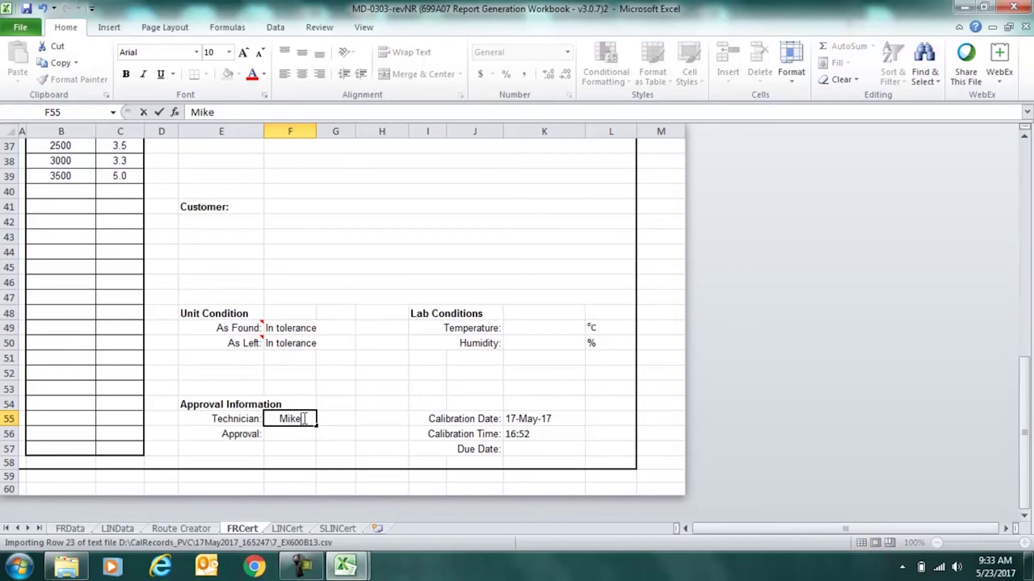
key(Return)
text(M)
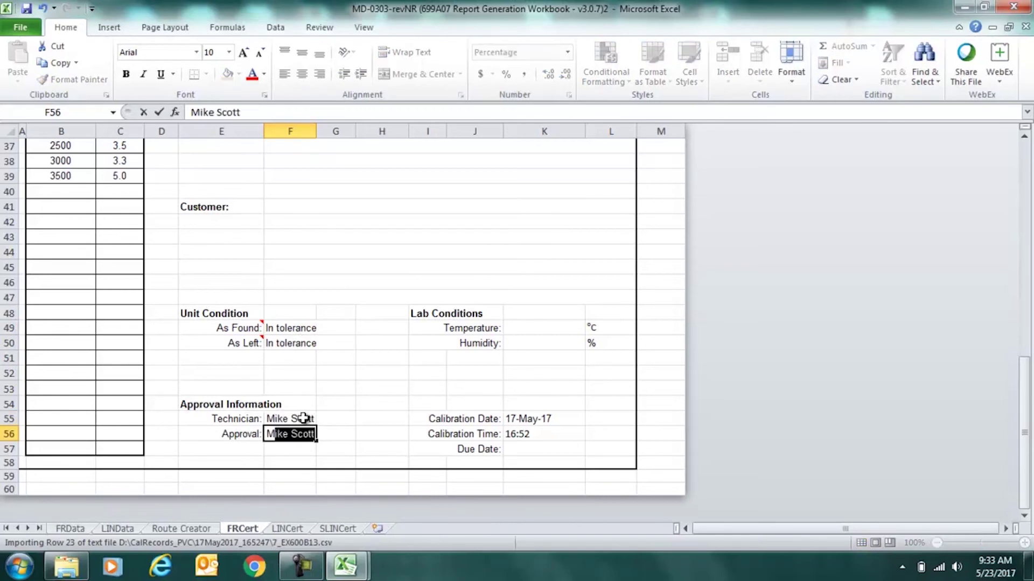
key(Return)
scroll(402, 373, down, 7)
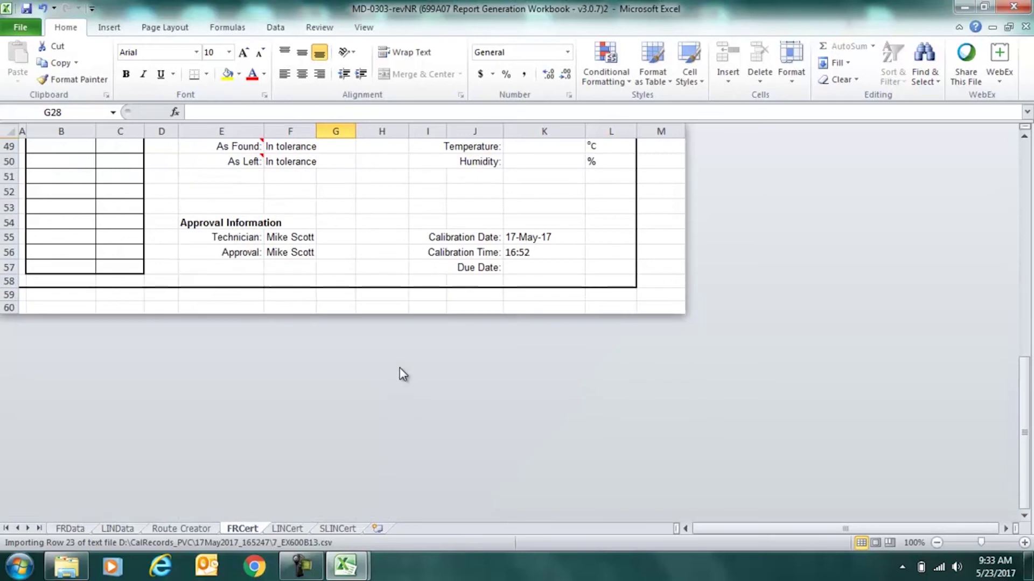
scroll(416, 193, up, 2)
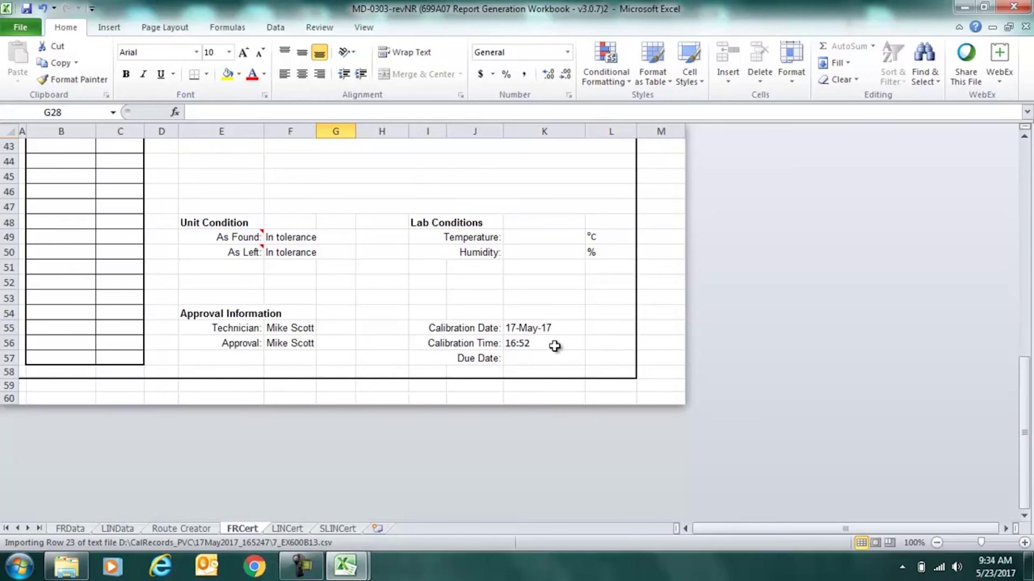
click(523, 357)
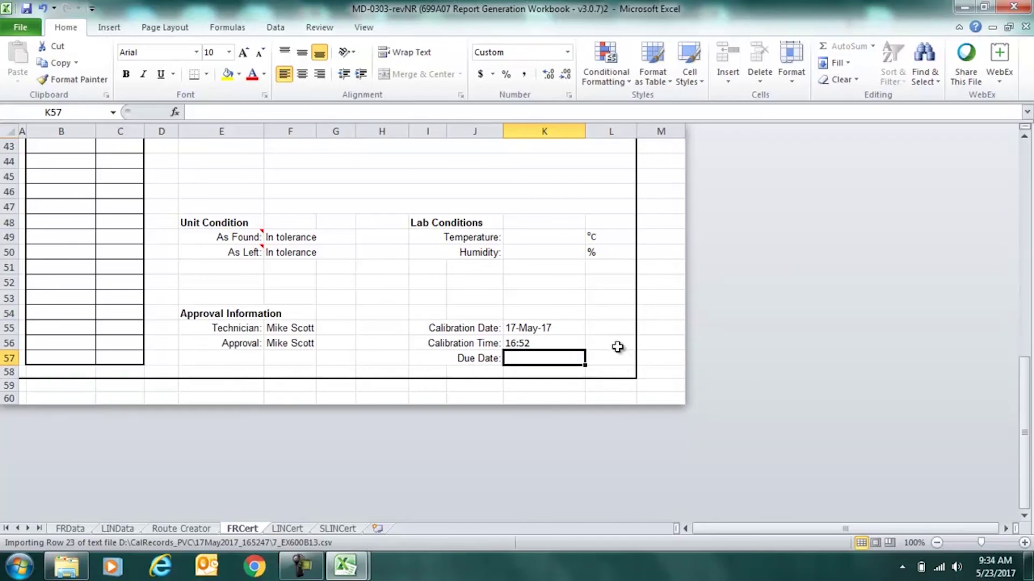
scroll(382, 283, up, 12)
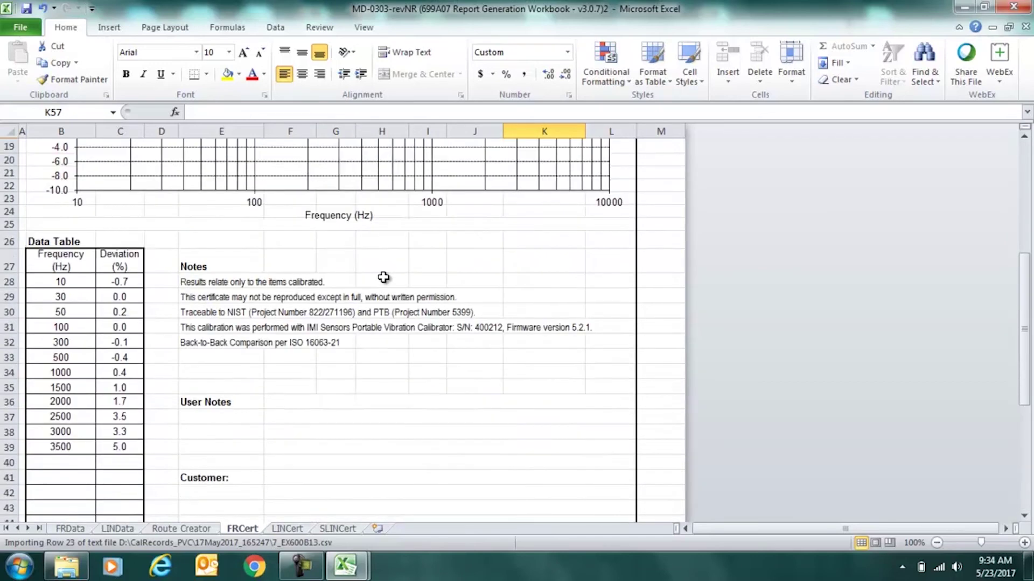
scroll(371, 278, up, 2)
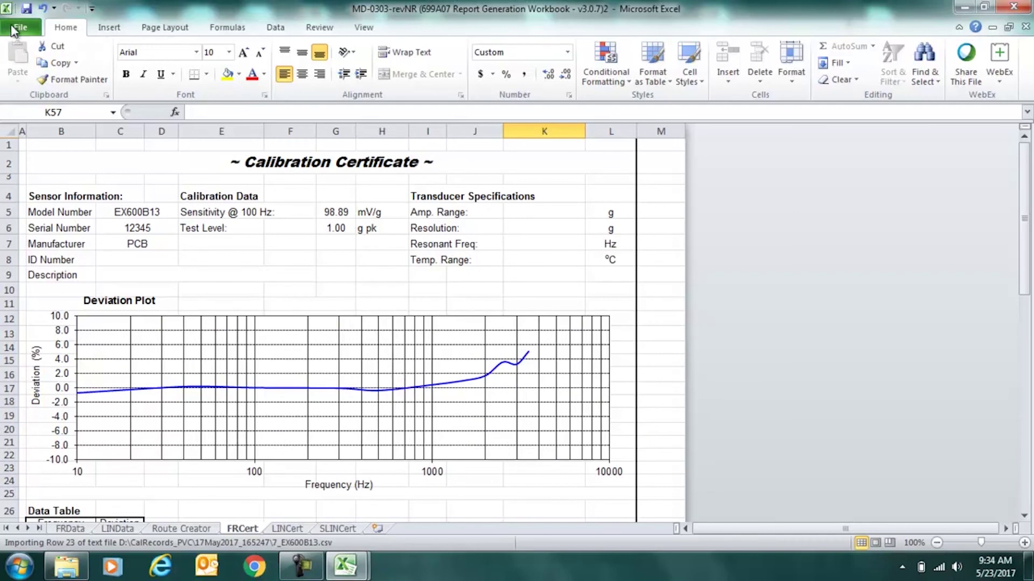
click(13, 28)
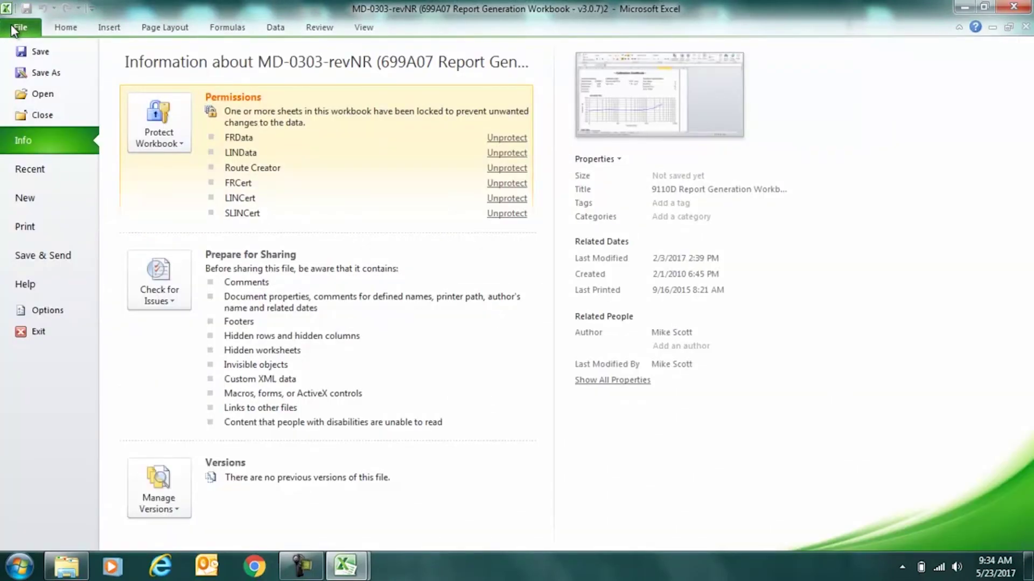
click(39, 72)
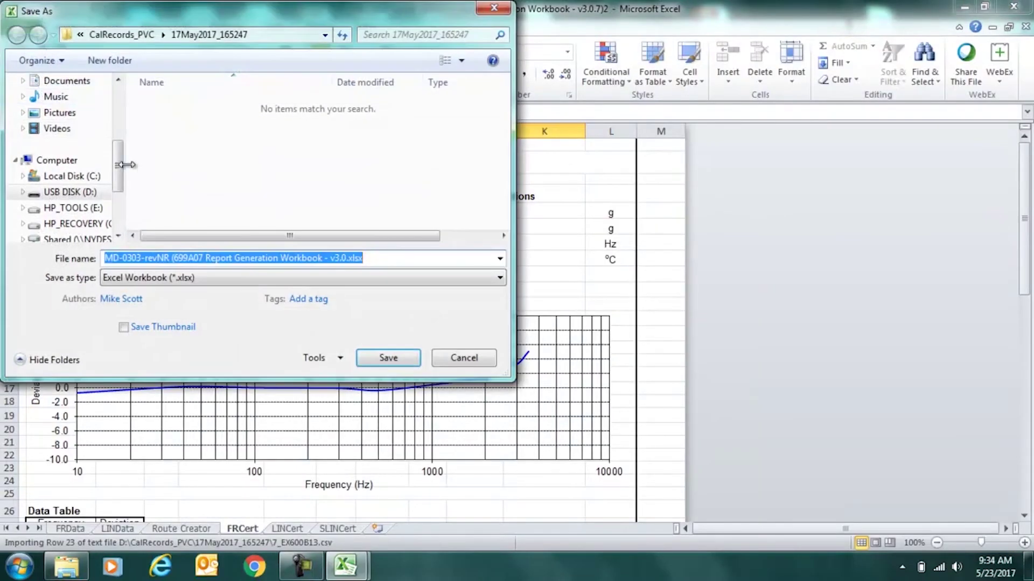
click(280, 276)
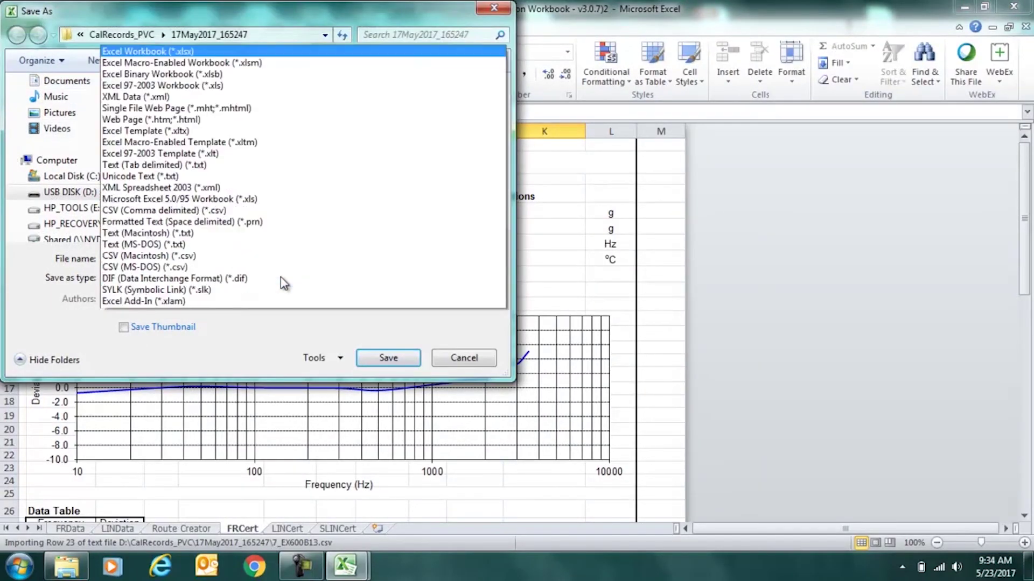
click(270, 280)
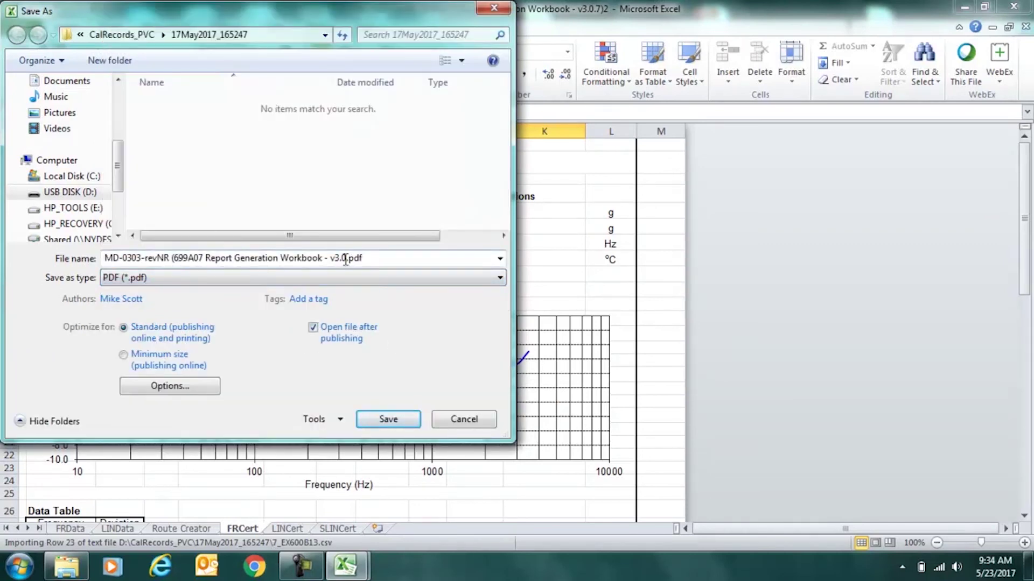
mouse_move(346, 260)
mouse_down()
mouse_move(86, 259)
mouse_move(353, 260)
mouse_up()
click(118, 256)
text(EX600B13)
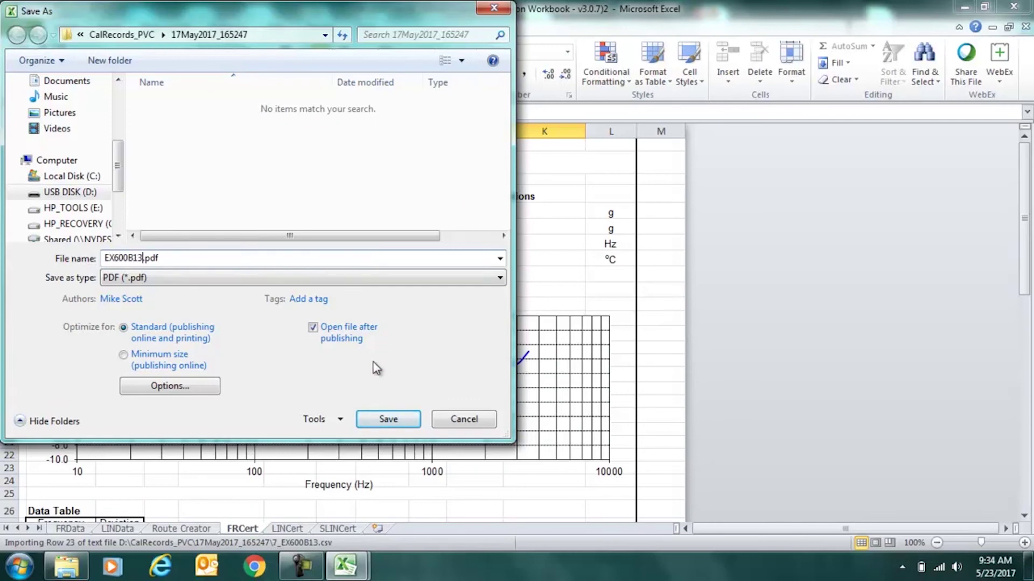
click(462, 418)
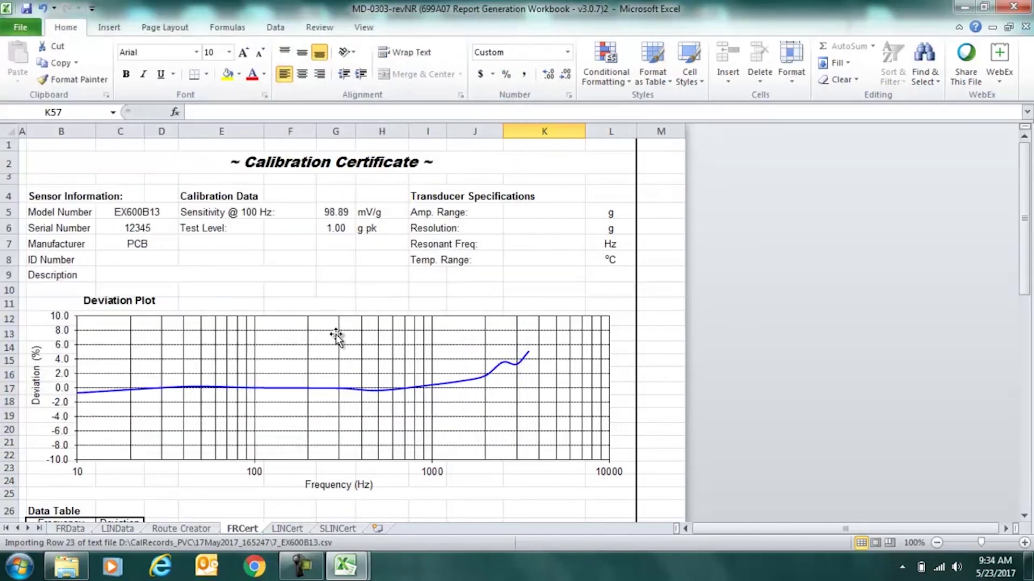
Import 6_EX600B13.csv into the FRData sheet's frequency response table.
click(72, 529)
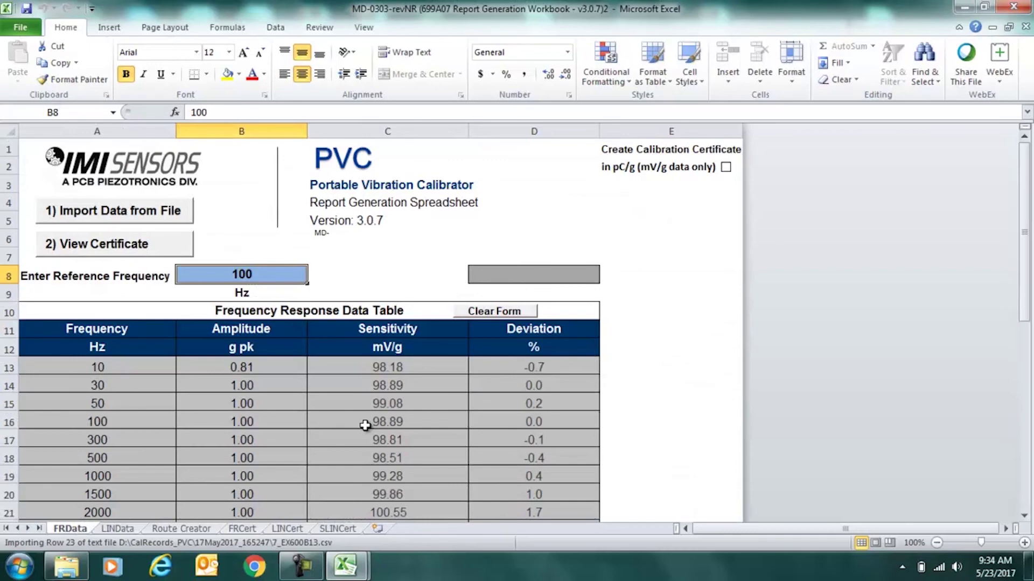
click(158, 216)
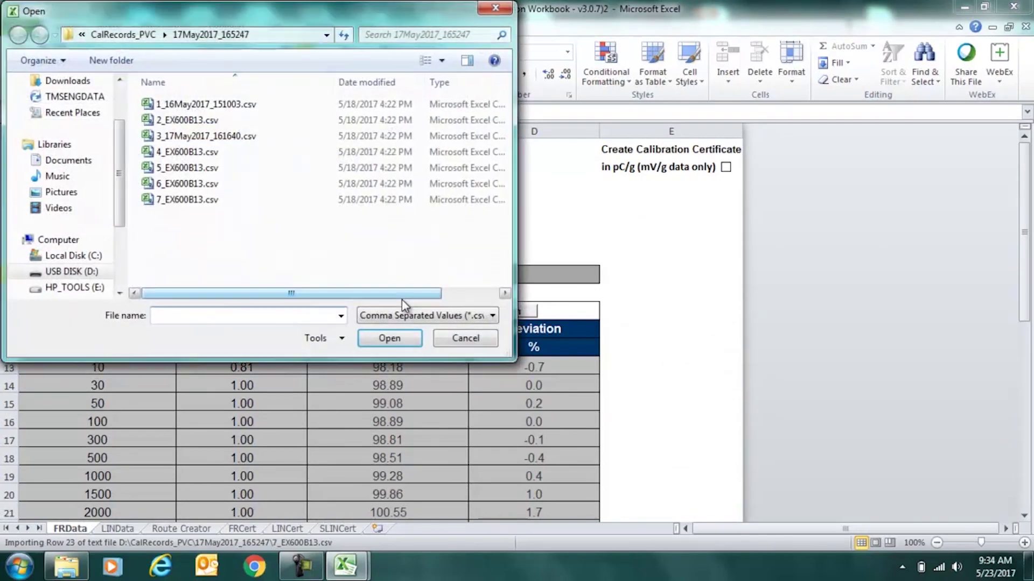
double_click(218, 184)
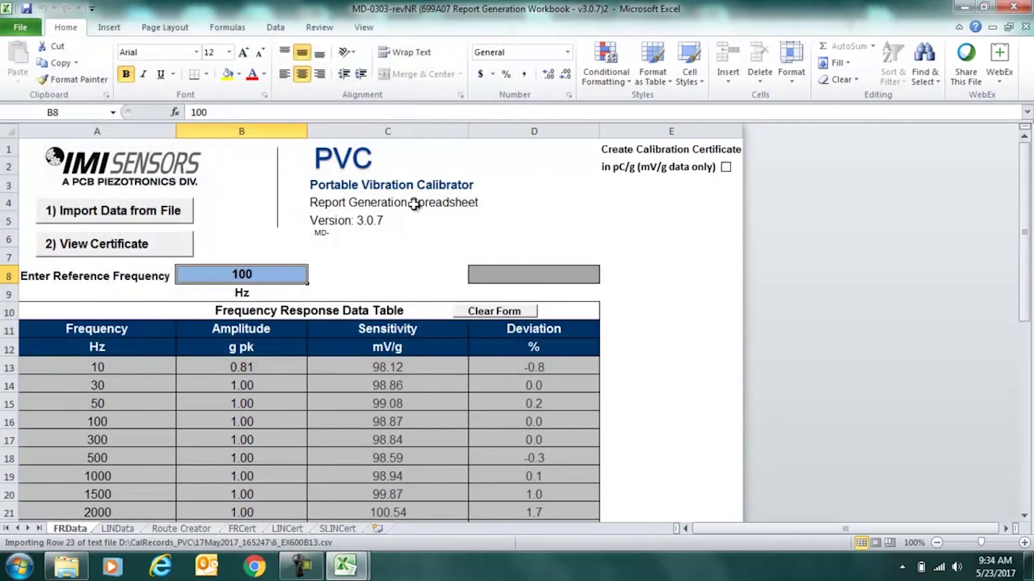